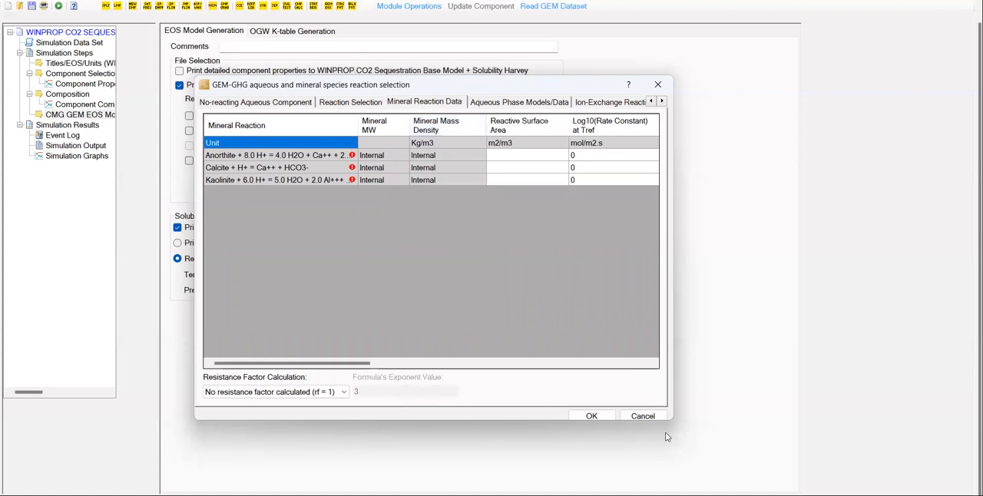
Set the reactive surface areas to 88 m2/m3 for anorthite, 88 for calcite and 17600 for kaolinite.
{"action": "left_click_drag", "start_coordinate": [672, 421], "coordinate": [876, 458]}
{"action": "left_click", "coordinate": [514, 157]}
{"action": "type", "text": "88"}
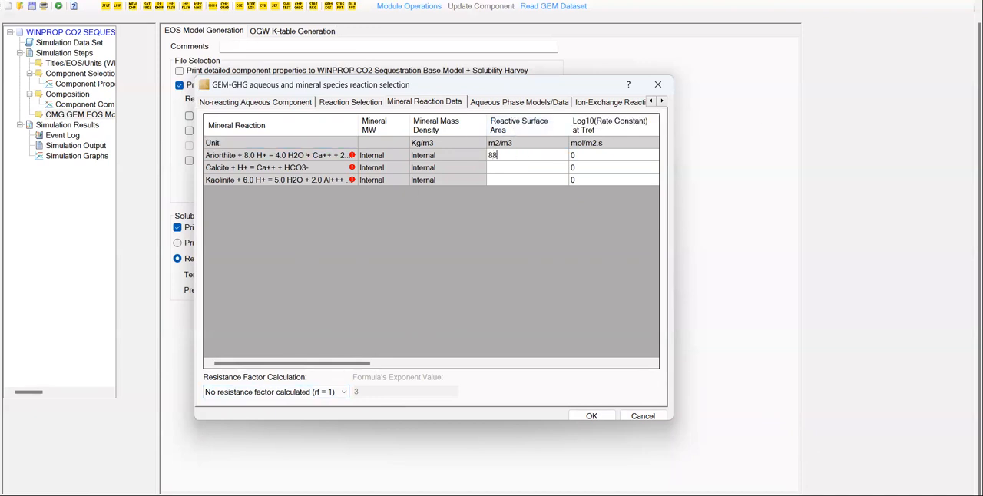
{"action": "key", "text": "Return"}
{"action": "type", "text": "88"}
{"action": "key", "text": "Return"}
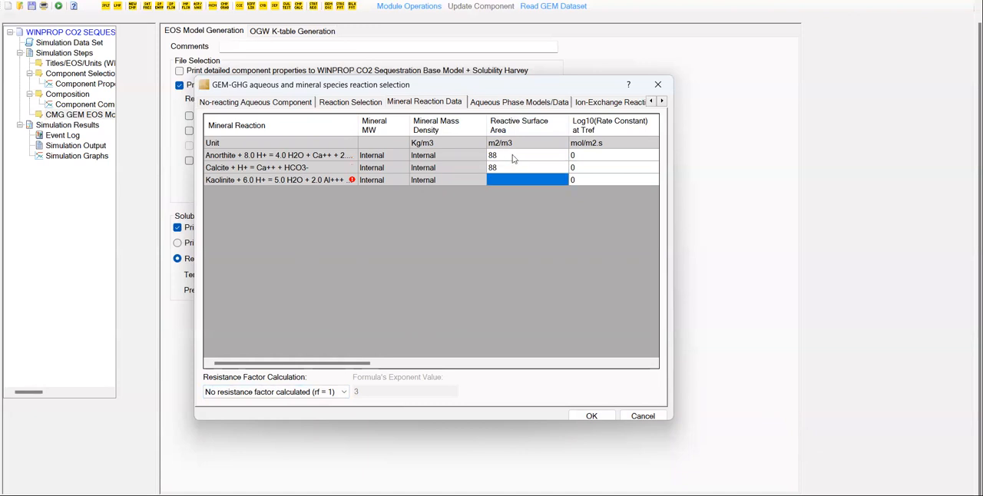
{"action": "type", "text": "17600"}
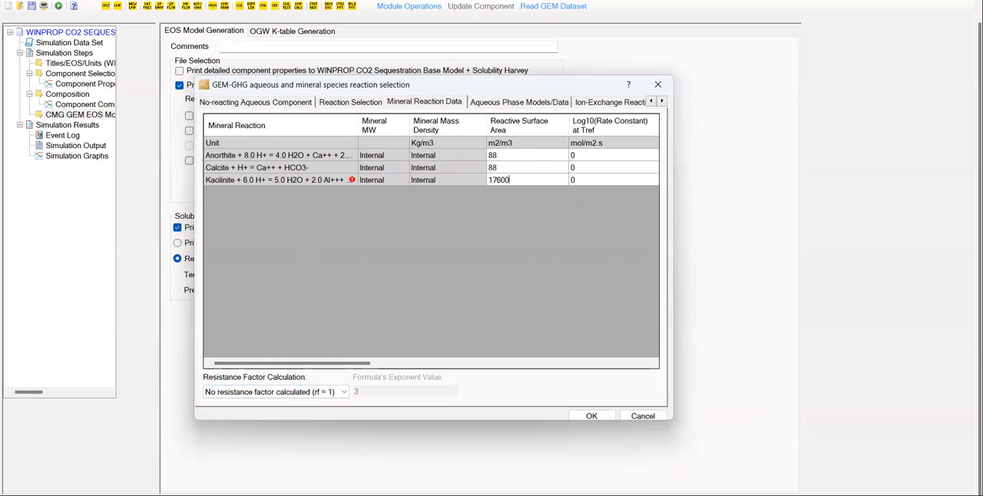
{"action": "key", "text": "Tab"}
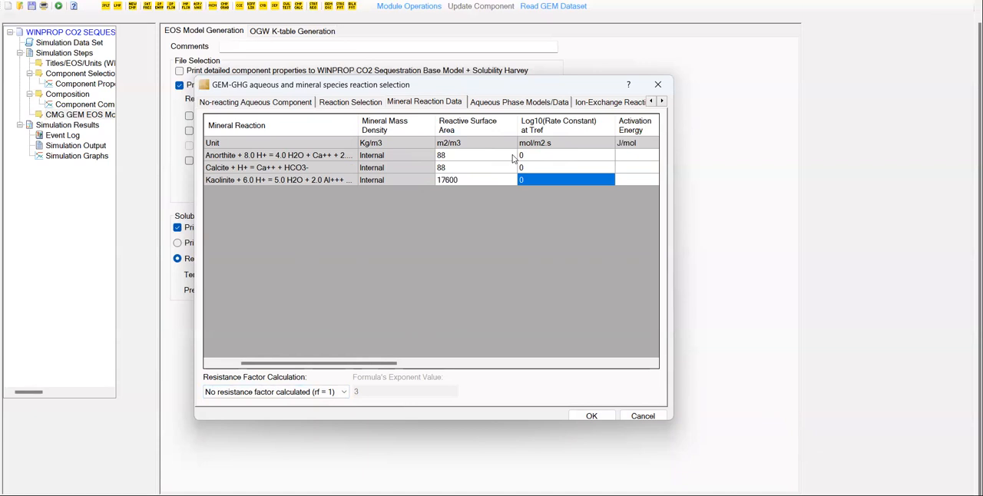
Set the Log10 rate constants at Tref to -12 for anorthite, -8.8 for calcite and -13 for kaolinite.
{"action": "key", "text": "Up"}
{"action": "key", "text": "Up"}
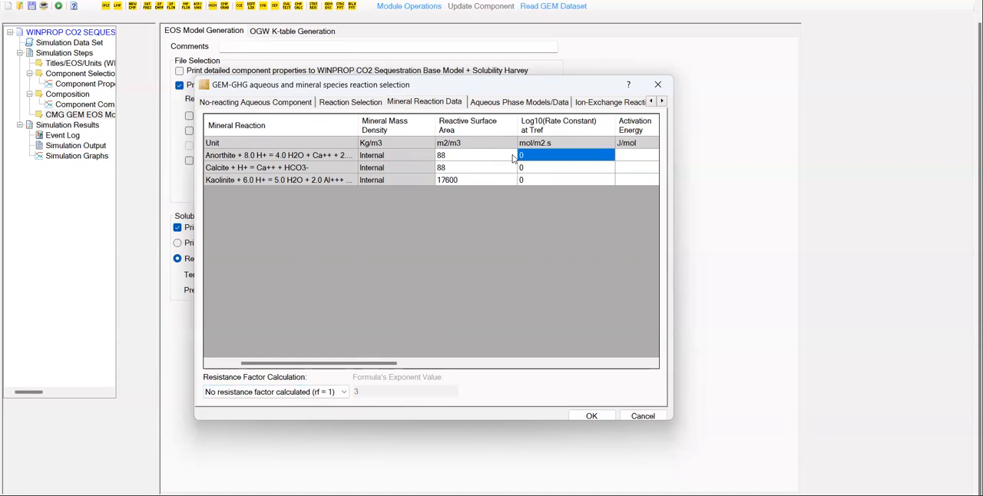
{"action": "type", "text": "-12"}
{"action": "key", "text": "Return"}
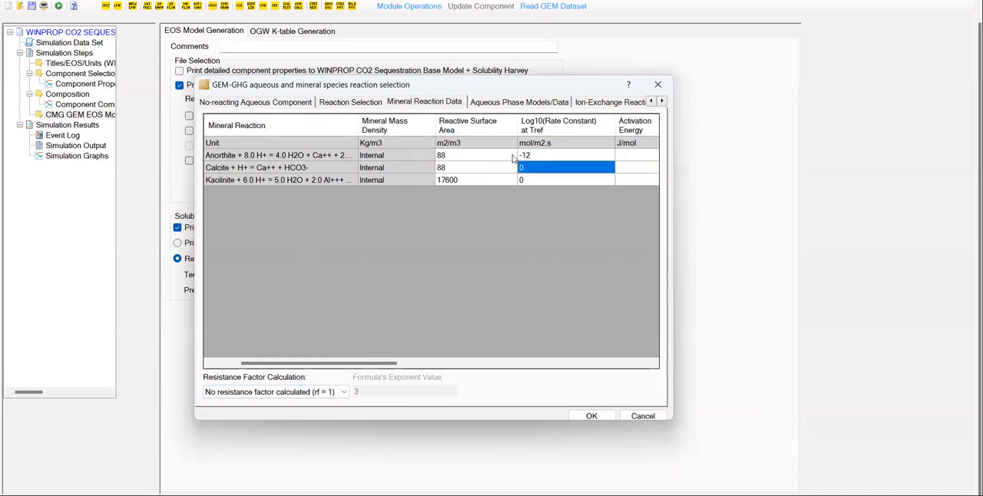
{"action": "type", "text": "-8.8"}
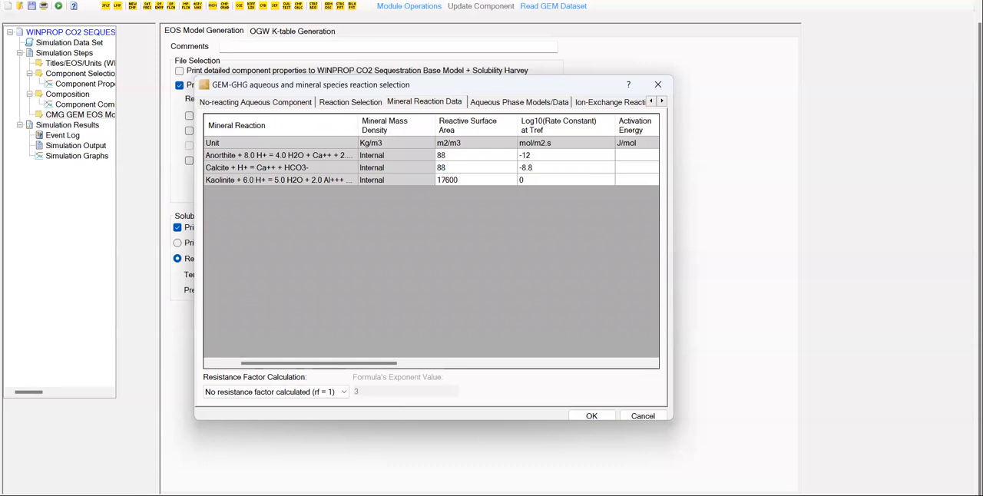
{"action": "key", "text": "Return"}
{"action": "type", "text": "-13"}
{"action": "key", "text": "Tab"}
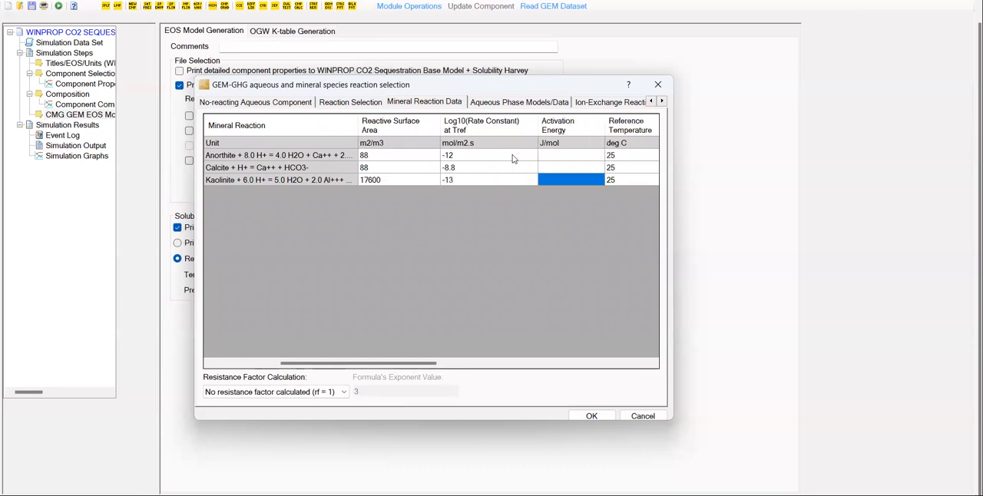
Set the activation energies to 67830 J/mol for anorthite, 41870 for calcite and 62760 for kaolinite.
{"action": "key", "text": "Up"}
{"action": "key", "text": "Up"}
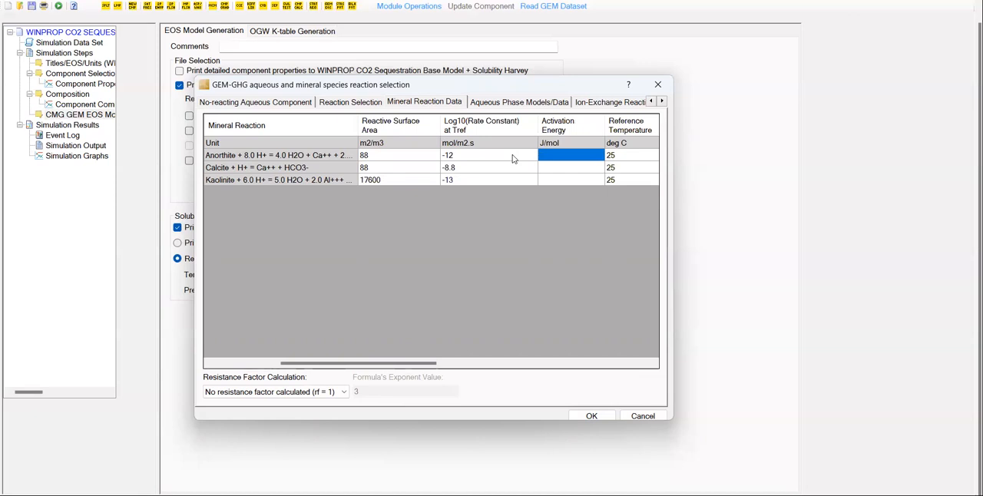
{"action": "type", "text": "67830"}
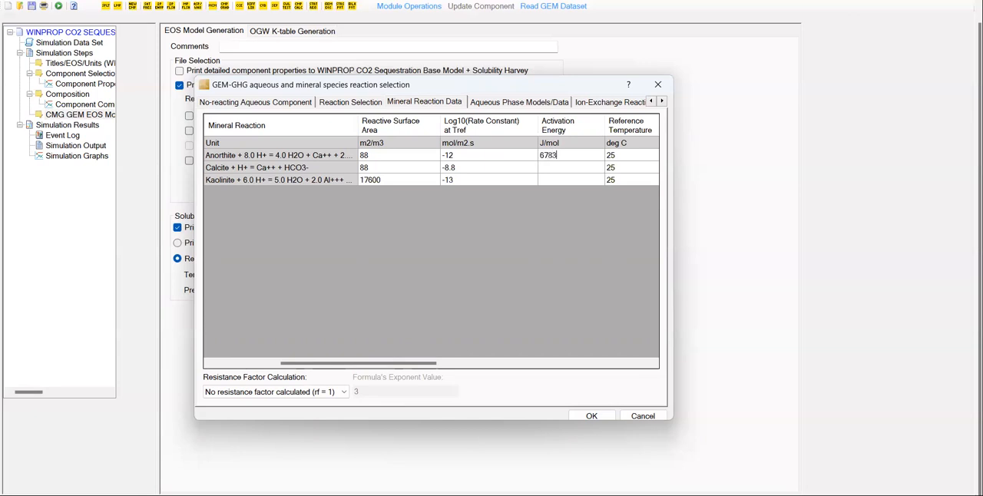
{"action": "key", "text": "Return"}
{"action": "type", "text": "41870"}
{"action": "key", "text": "Return"}
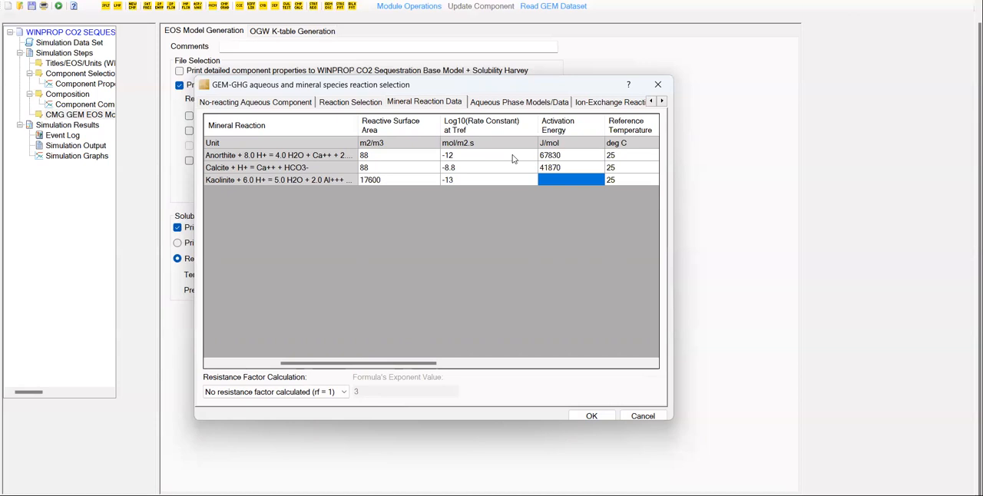
{"action": "key", "text": "F2"}
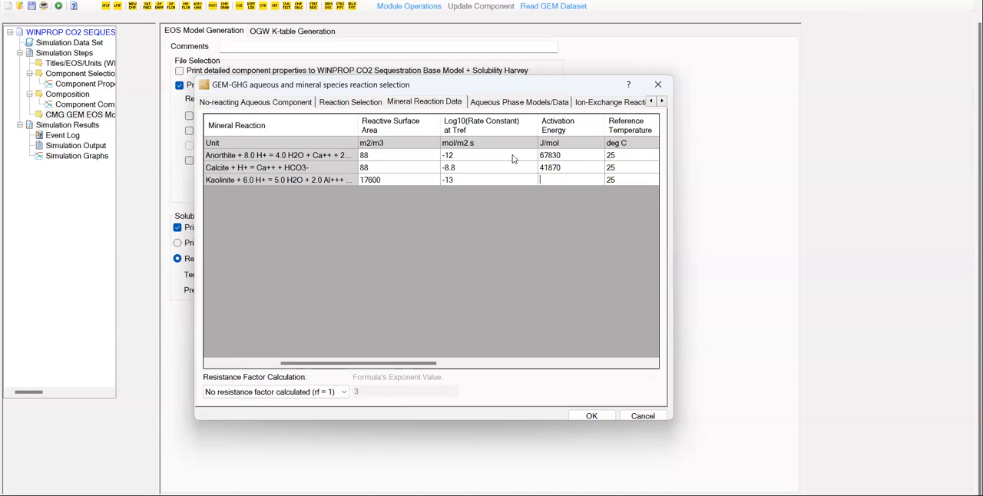
{"action": "type", "text": "62760"}
Have the resistance factor for the mineral reactions calculated with the Kozeny-Carman formula.
{"action": "left_click_drag", "start_coordinate": [442, 367], "coordinate": [649, 365]}
{"action": "left_click_drag", "start_coordinate": [563, 359], "coordinate": [338, 360]}
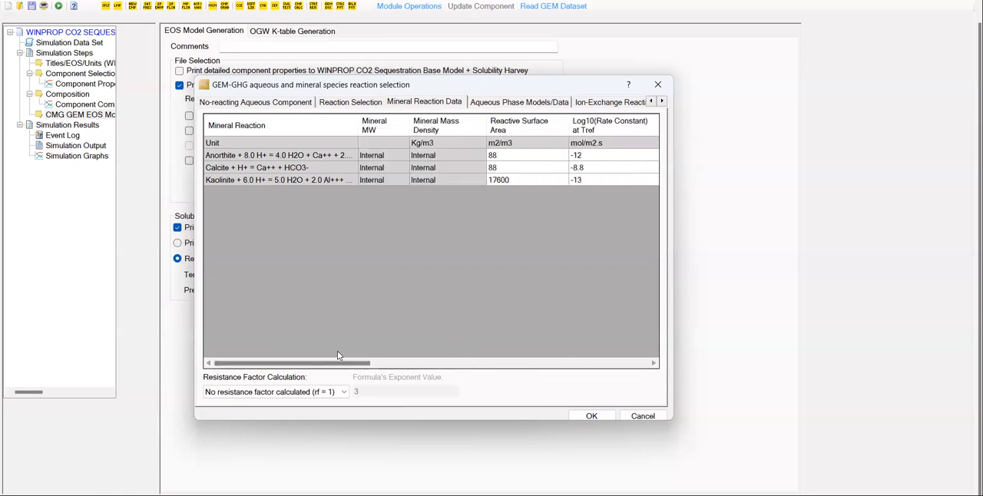
{"action": "left_click", "coordinate": [293, 393]}
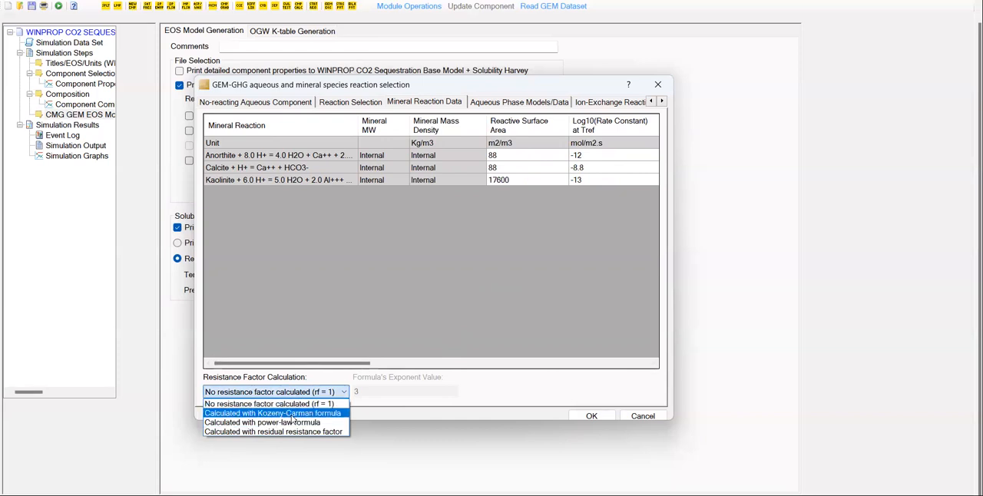
{"action": "left_click", "coordinate": [291, 415]}
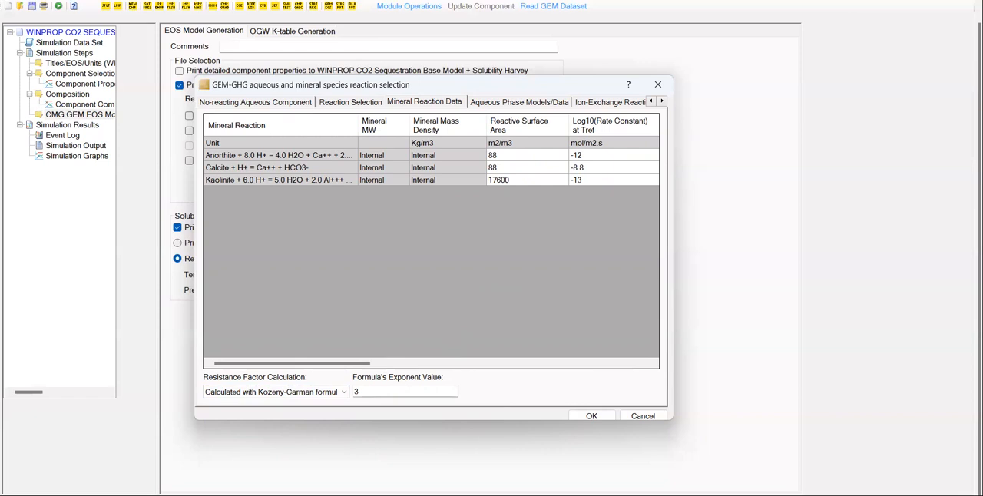
Choose the B-Dot model as the aqueous phase activity model and accept the reaction settings.
{"action": "left_click", "coordinate": [506, 103]}
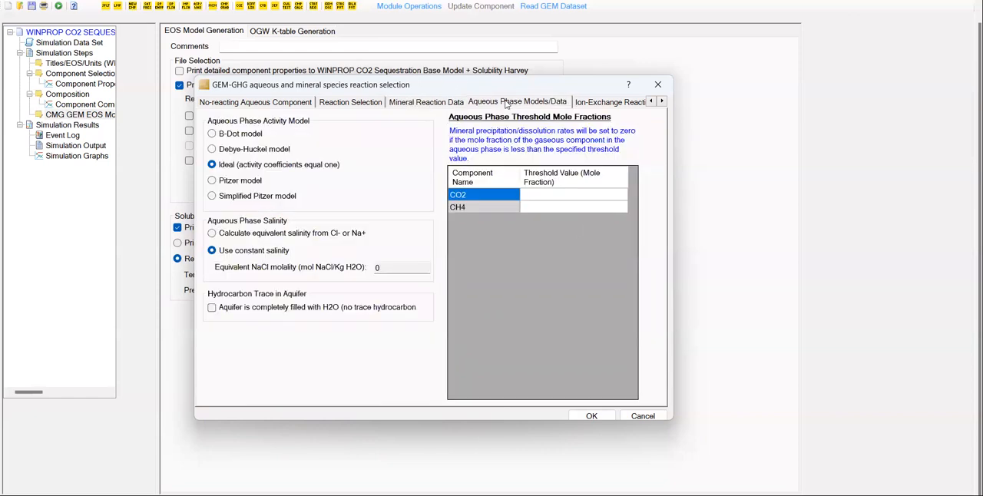
{"action": "left_click", "coordinate": [215, 135]}
{"action": "left_click", "coordinate": [593, 416]}
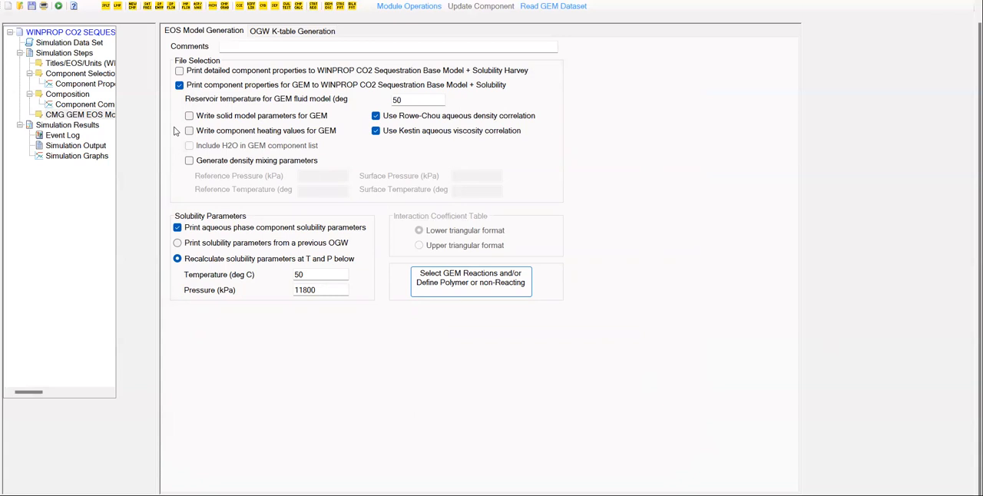
Set the aqueous phase NaCl concentration of the component properties to 0.1 in molality units (mol NaCl/Kg H2O).
{"action": "left_click", "coordinate": [101, 74]}
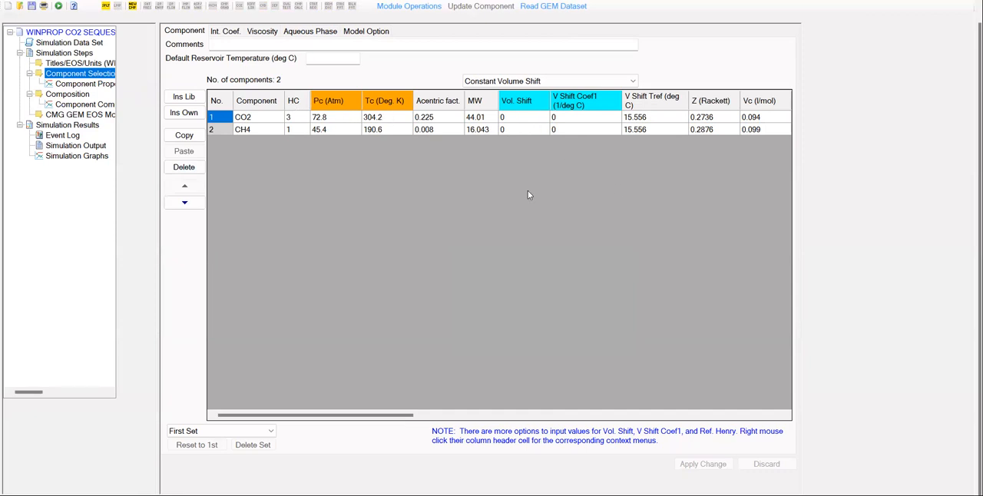
{"action": "left_click", "coordinate": [227, 32]}
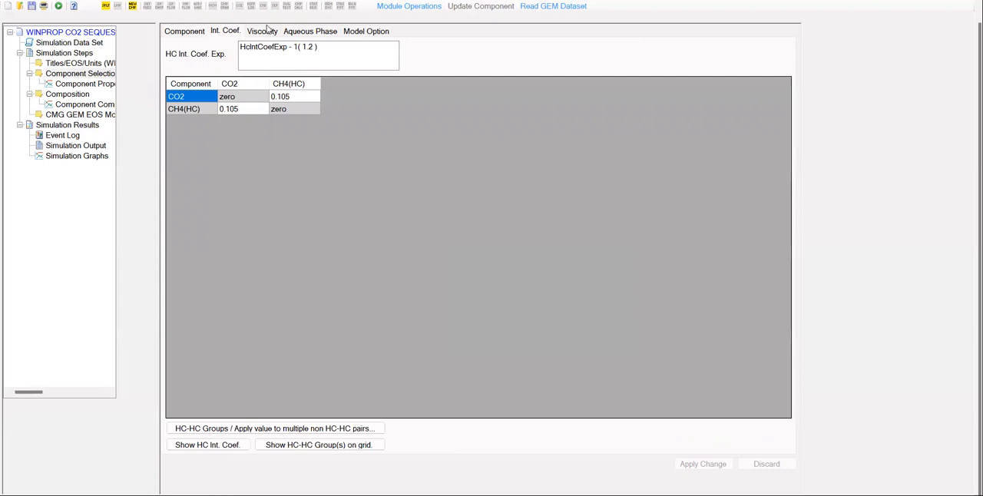
{"action": "left_click", "coordinate": [269, 34]}
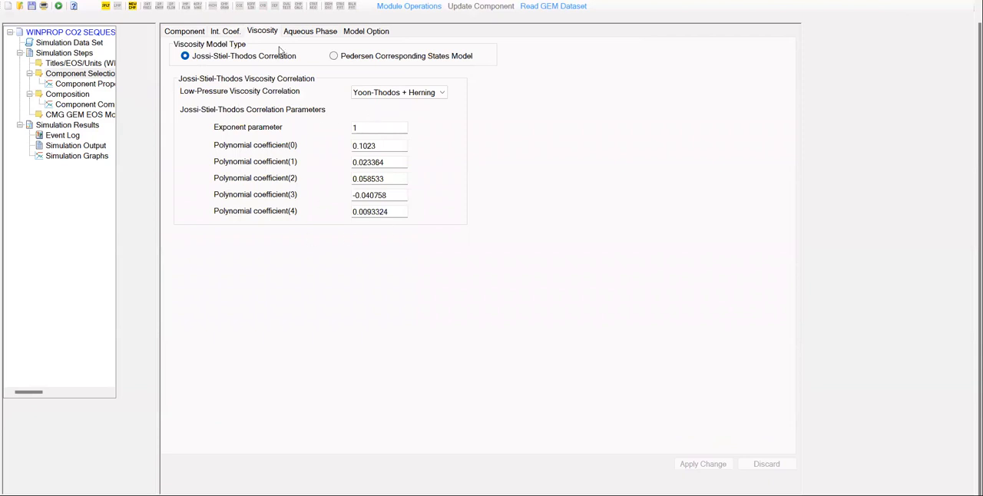
{"action": "left_click", "coordinate": [310, 32]}
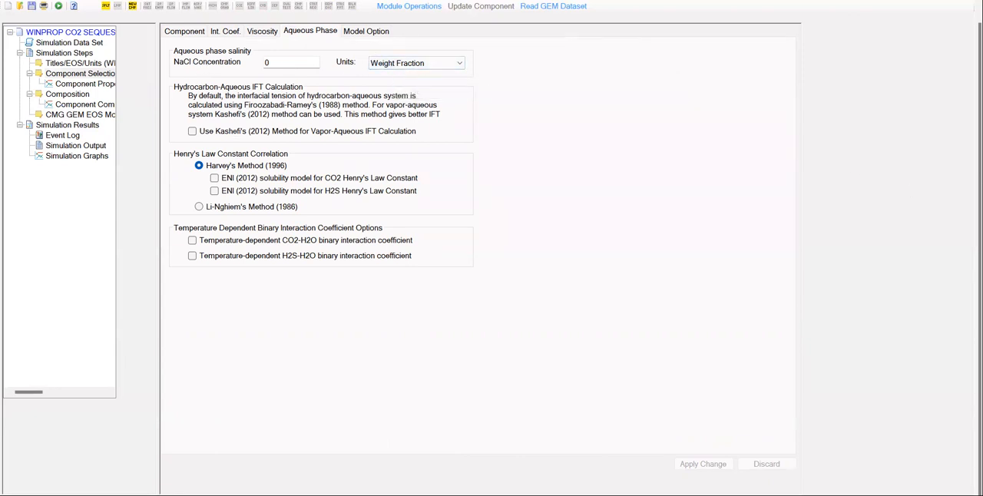
{"action": "left_click", "coordinate": [300, 59]}
{"action": "type", "text": ".1"}
{"action": "left_click", "coordinate": [424, 70]}
{"action": "left_click", "coordinate": [404, 85]}
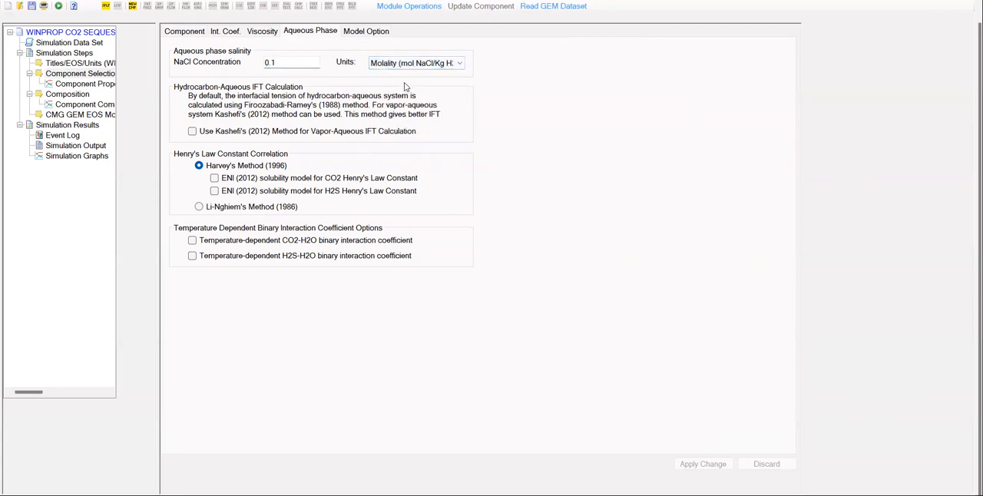
{"action": "left_click", "coordinate": [443, 70]}
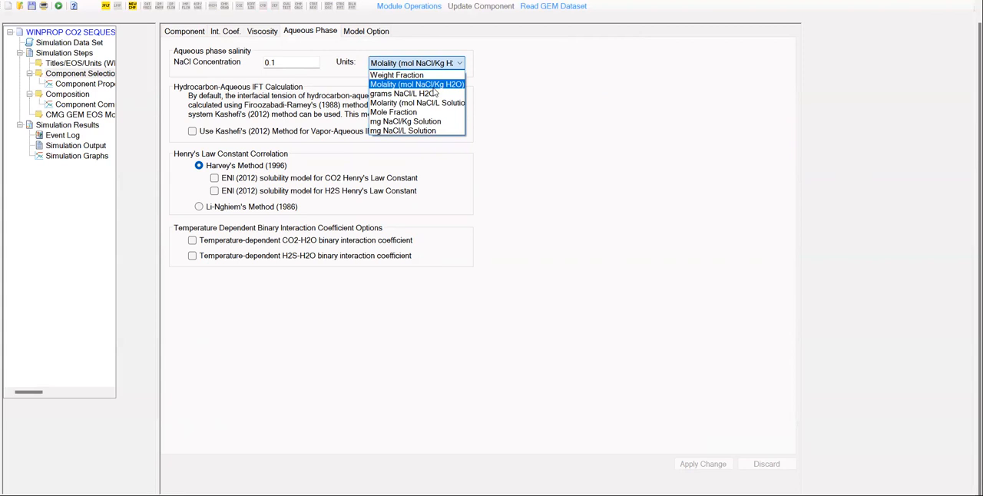
{"action": "left_click", "coordinate": [599, 316]}
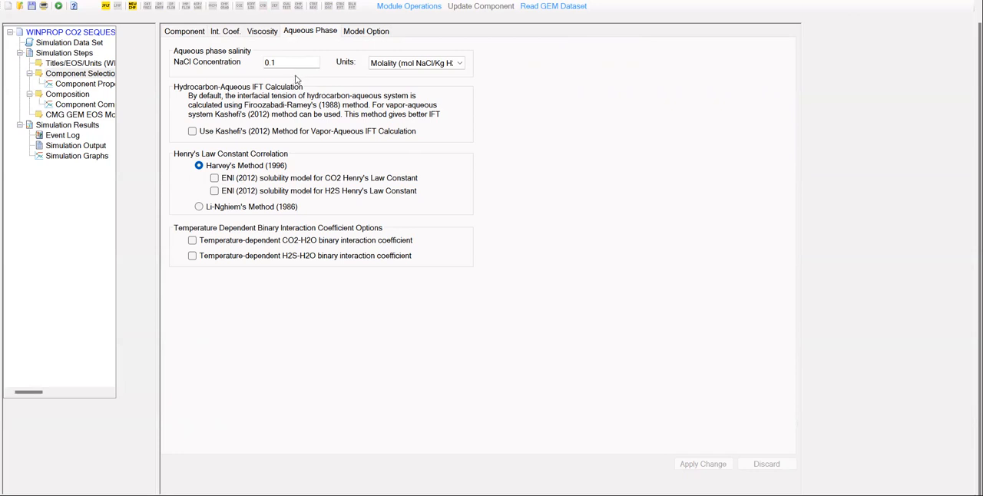
{"action": "left_click", "coordinate": [411, 68]}
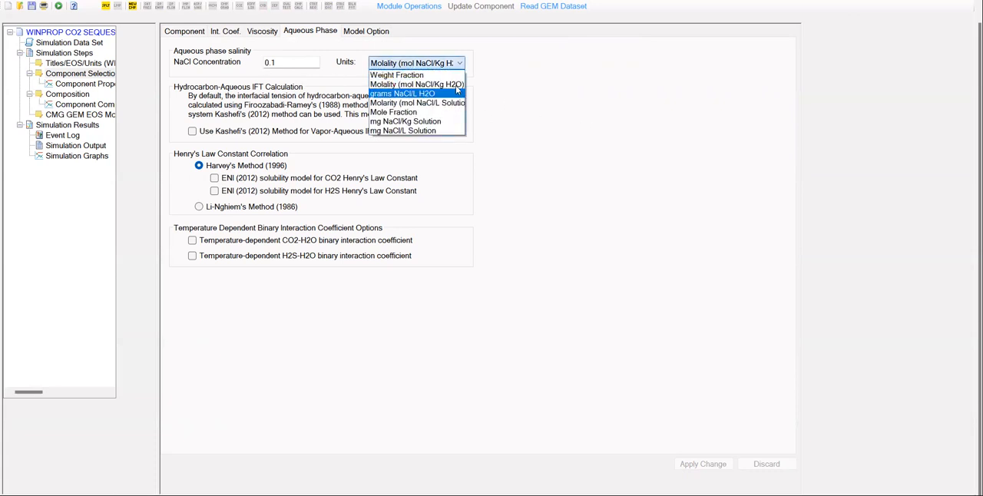
{"action": "left_click", "coordinate": [661, 235]}
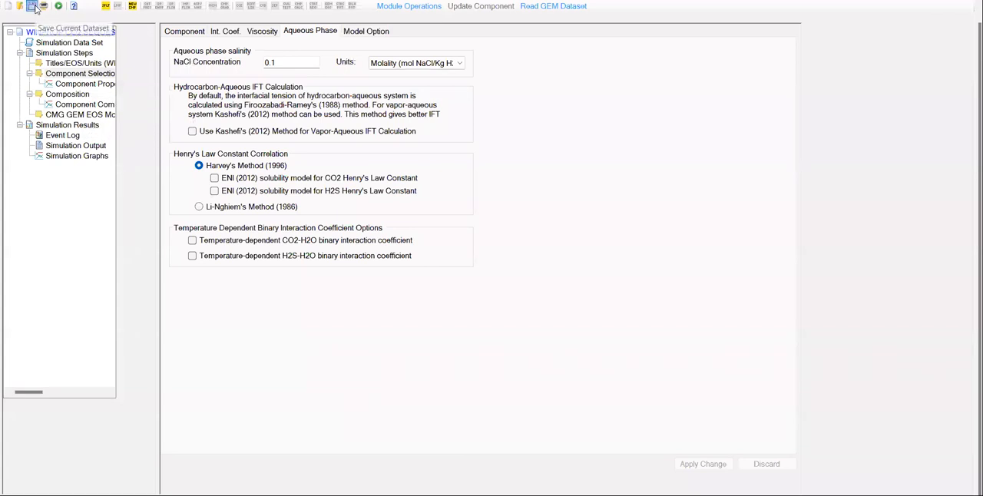
In the GEM reaction settings, set the aqueous phase threshold mole fractions to 1 for CH4 and 0.0001 for CO2.
{"action": "left_click", "coordinate": [79, 115]}
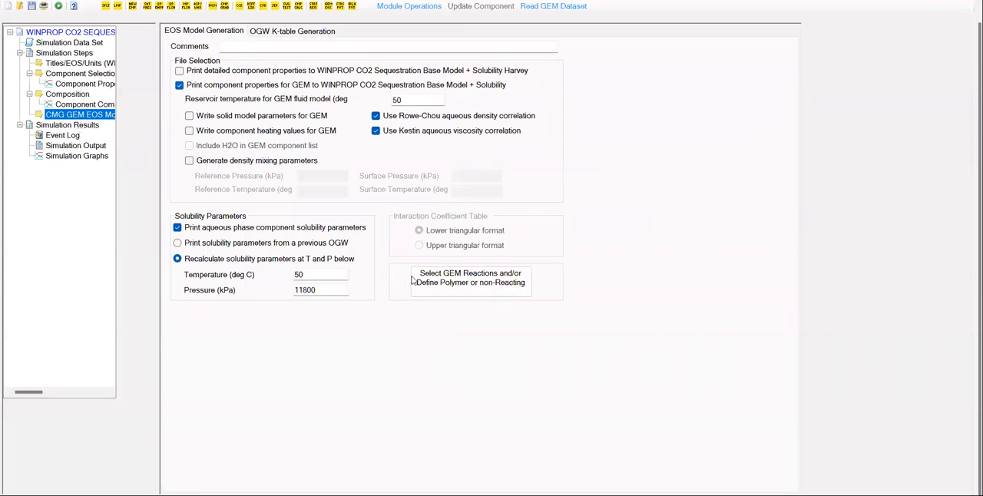
{"action": "left_click", "coordinate": [454, 279]}
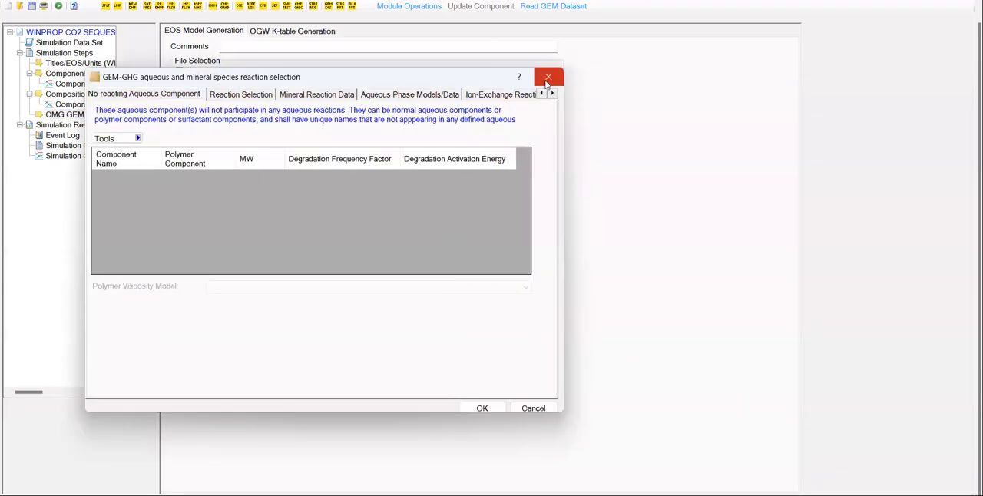
{"action": "left_click", "coordinate": [547, 80]}
{"action": "left_click", "coordinate": [485, 276]}
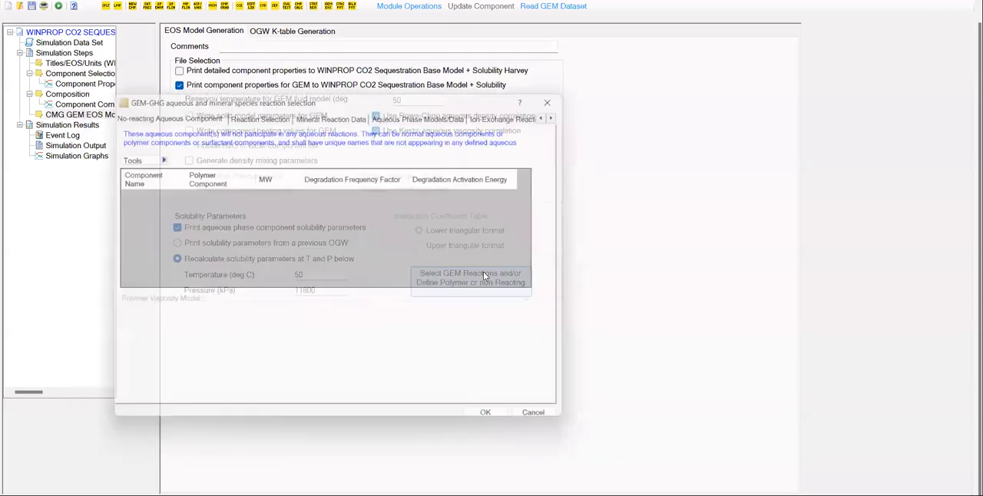
{"action": "left_click", "coordinate": [419, 111]}
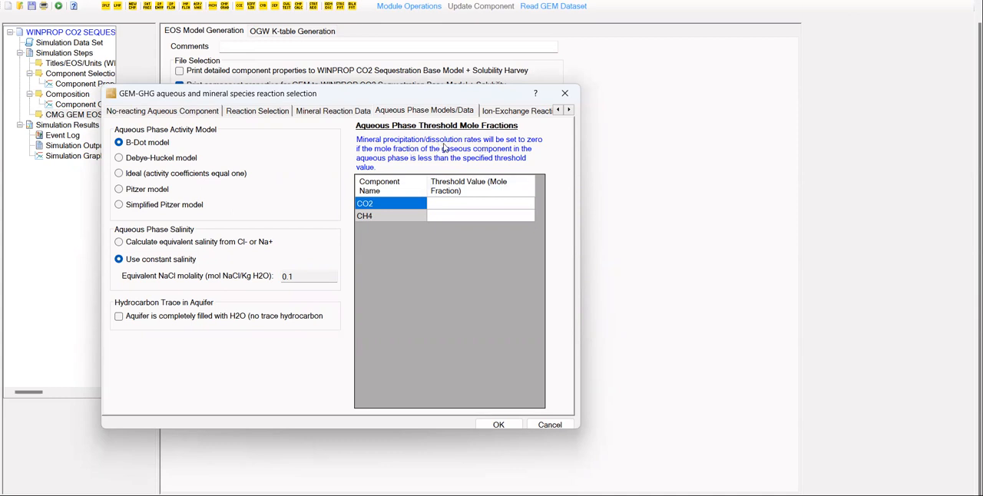
{"action": "left_click", "coordinate": [458, 217]}
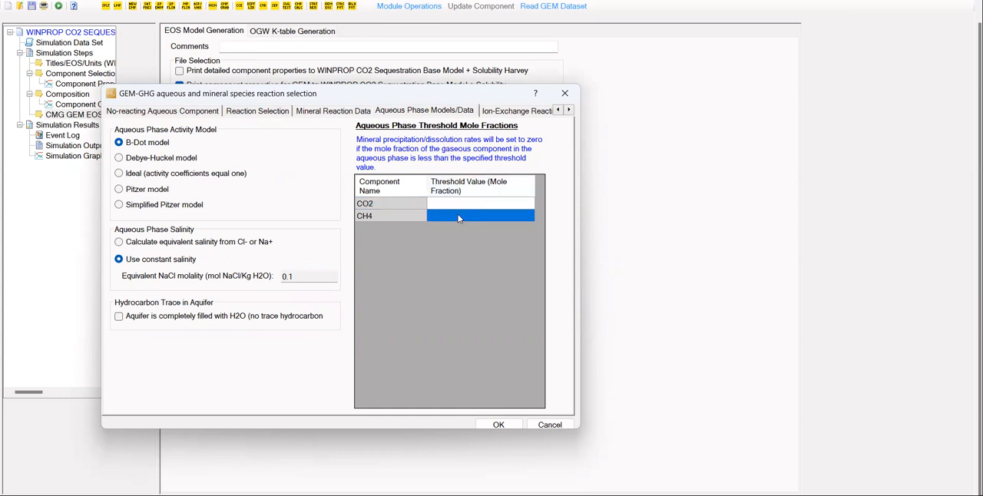
{"action": "type", "text": "1"}
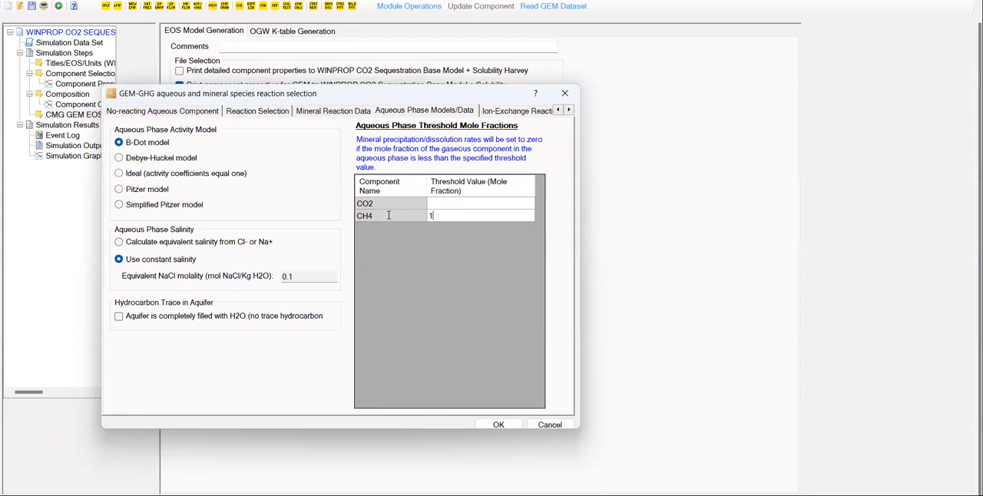
{"action": "left_click", "coordinate": [464, 206]}
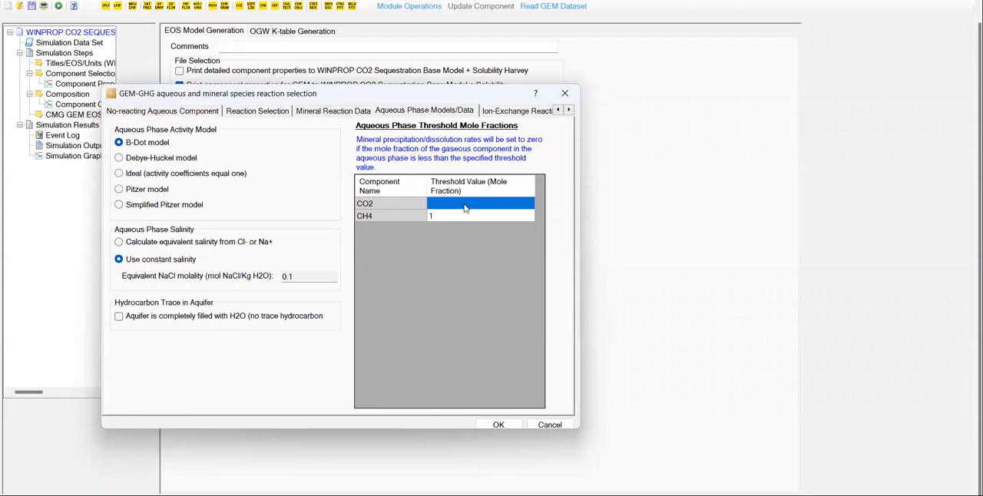
{"action": "type", "text": "0.000"}
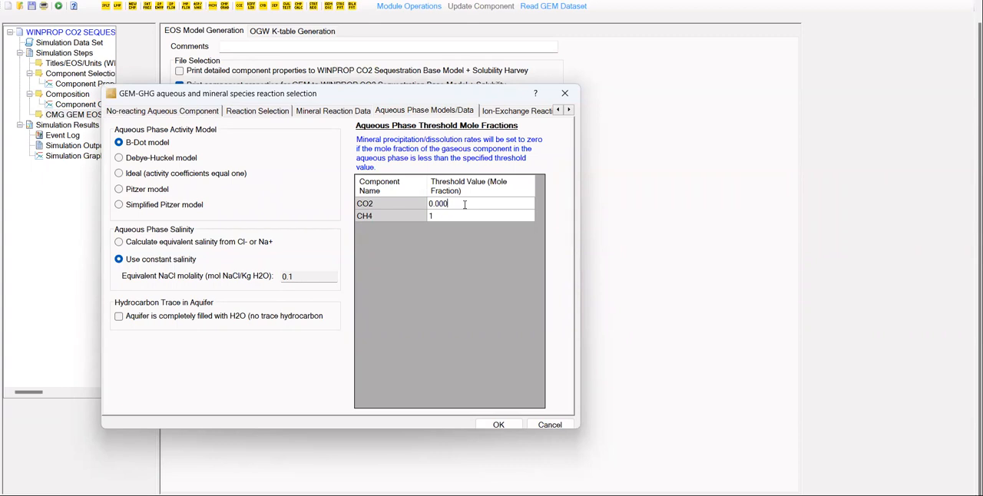
{"action": "type", "text": "1"}
{"action": "left_click", "coordinate": [499, 425]}
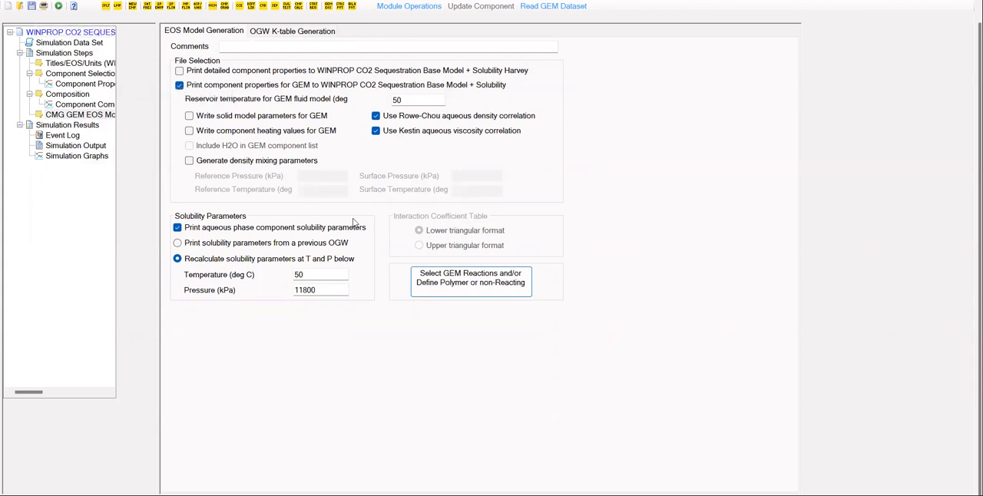
Run the simulation and open the simulation output.
{"action": "left_click", "coordinate": [59, 7]}
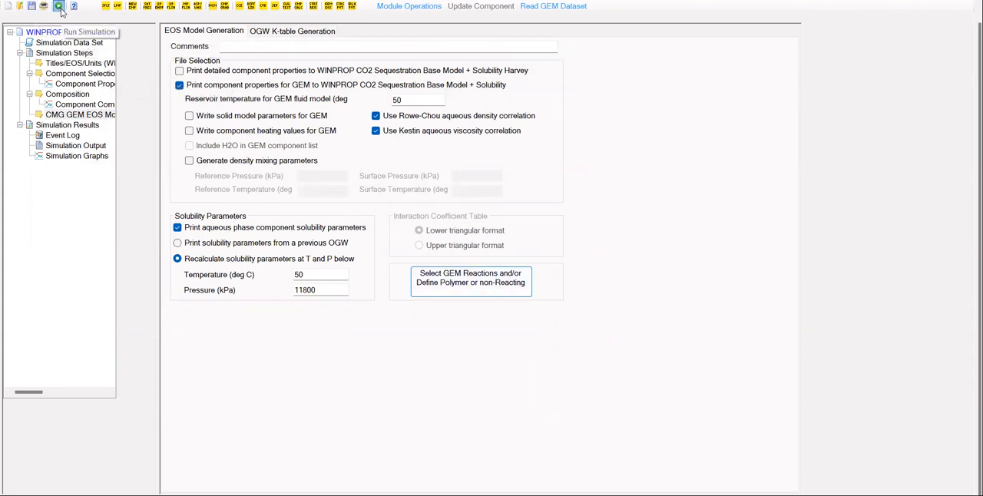
{"action": "left_click", "coordinate": [90, 156]}
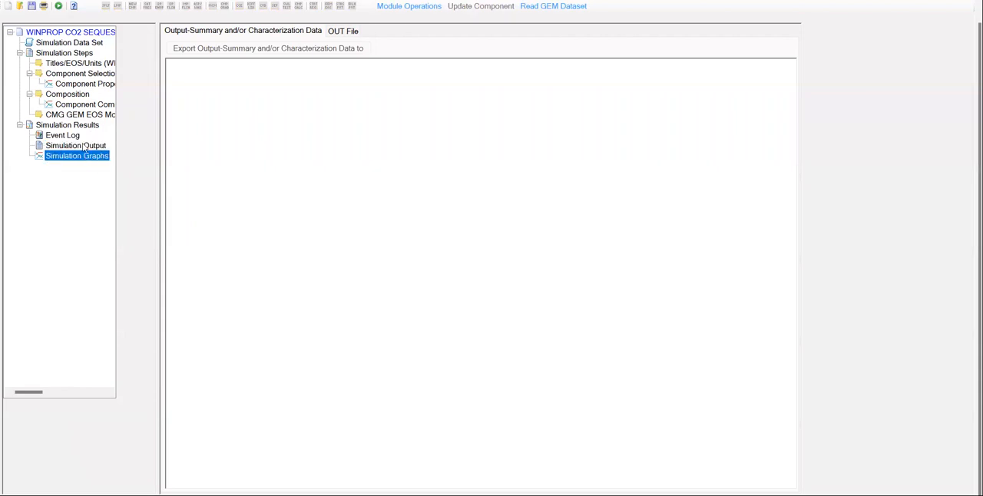
{"action": "left_click", "coordinate": [80, 148]}
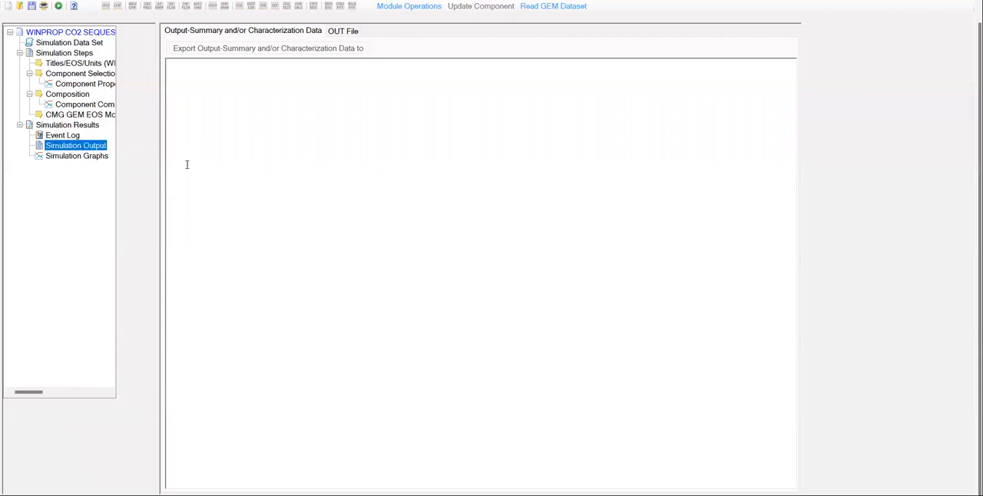